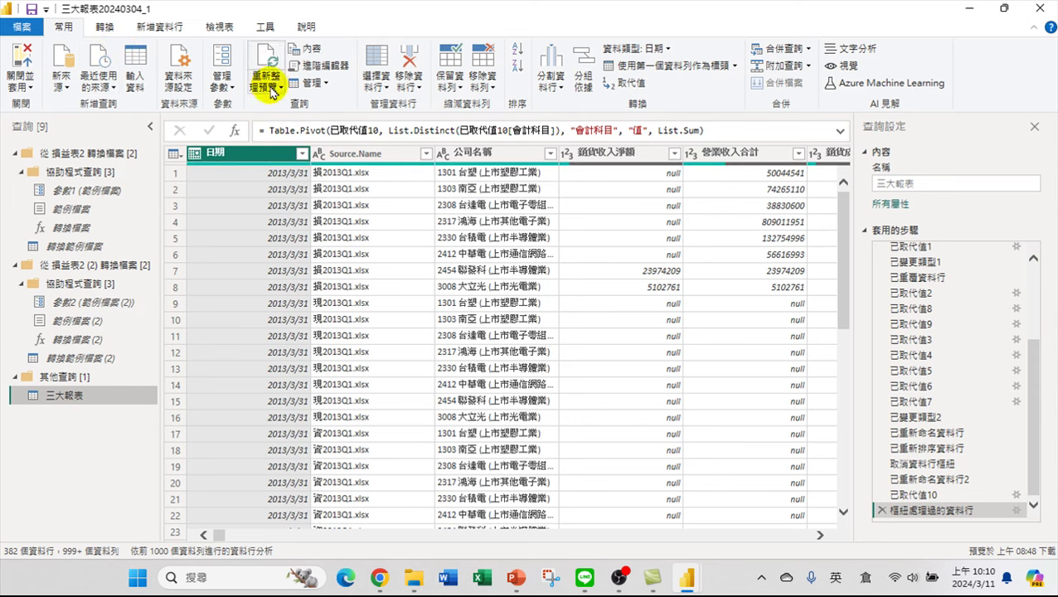
Set the current file's data source folder to E:\教學影片\2024Y\20240219_致理_商業智慧\BI20240304\Data by browsing to it, and close the data source settings.
click(181, 58)
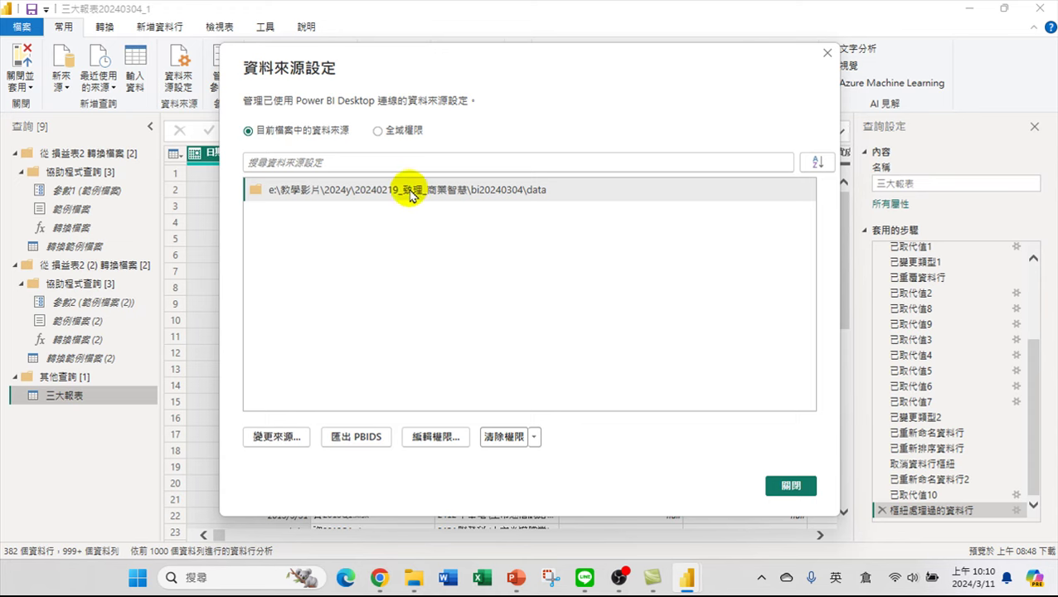
click(290, 436)
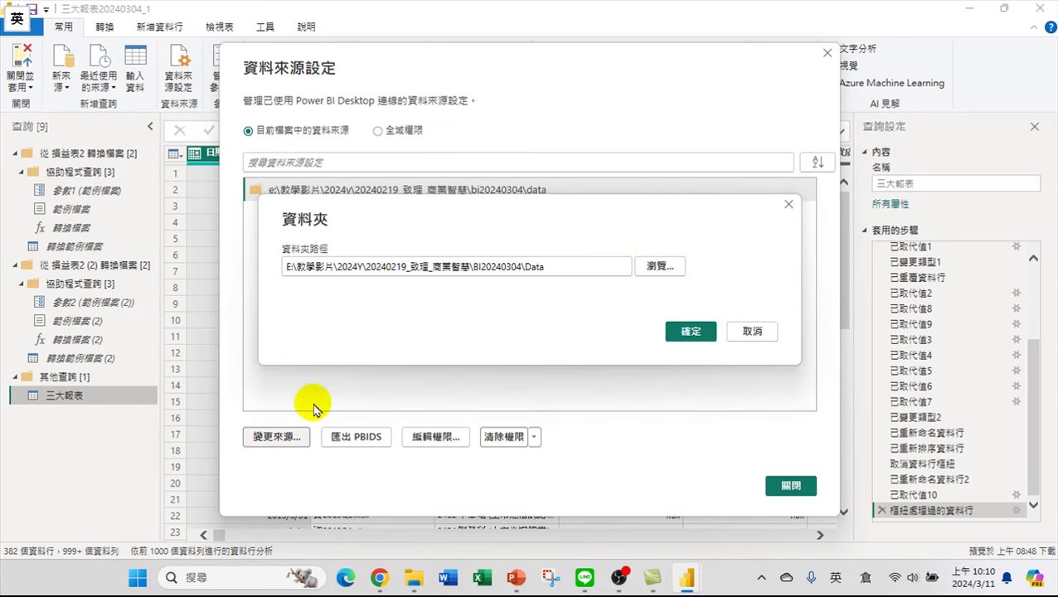
click(656, 267)
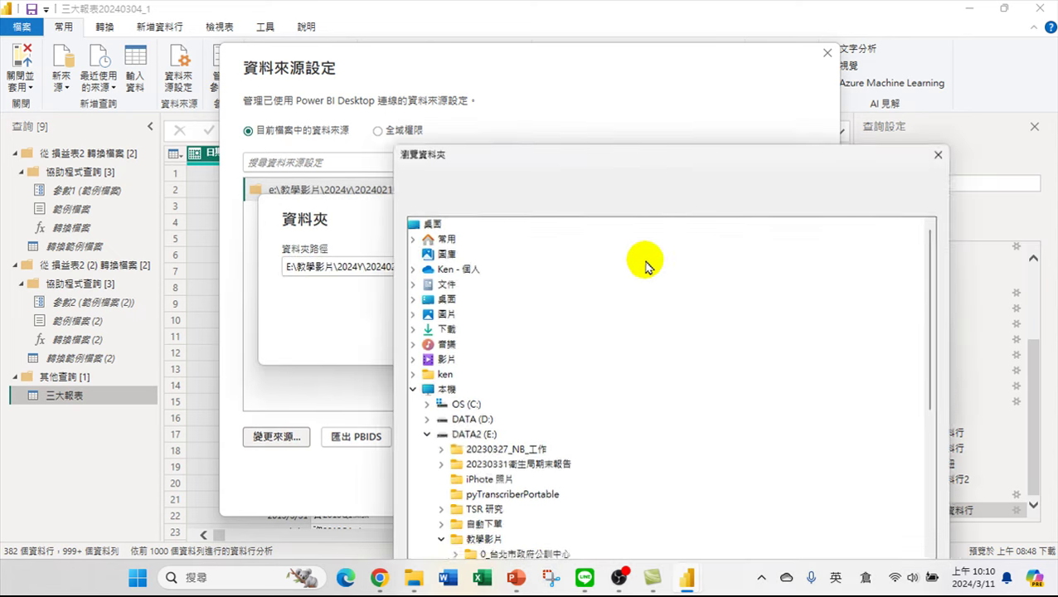
scroll(468, 447, down, 1)
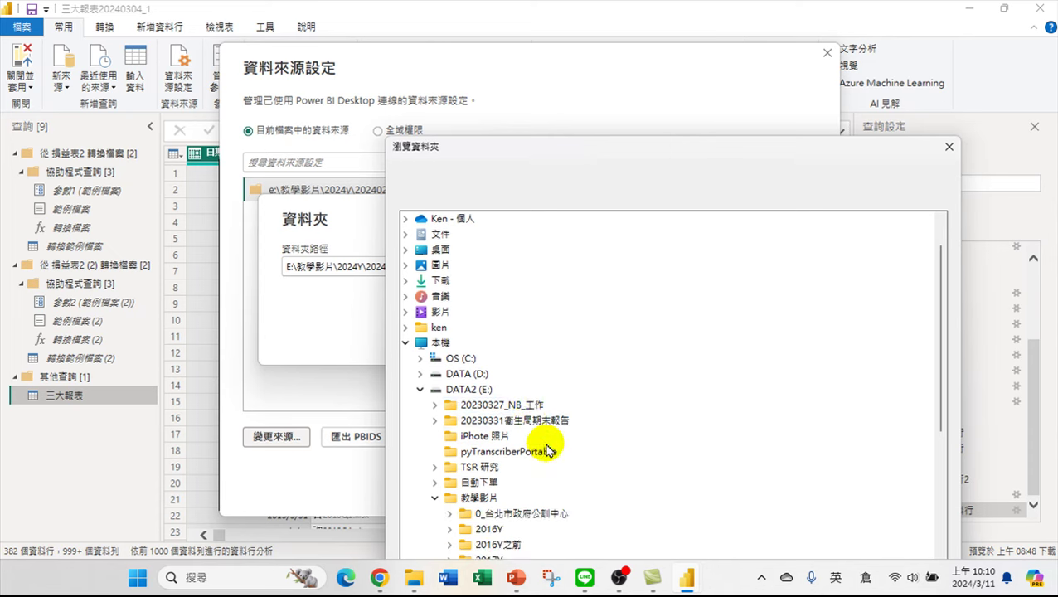
click(469, 394)
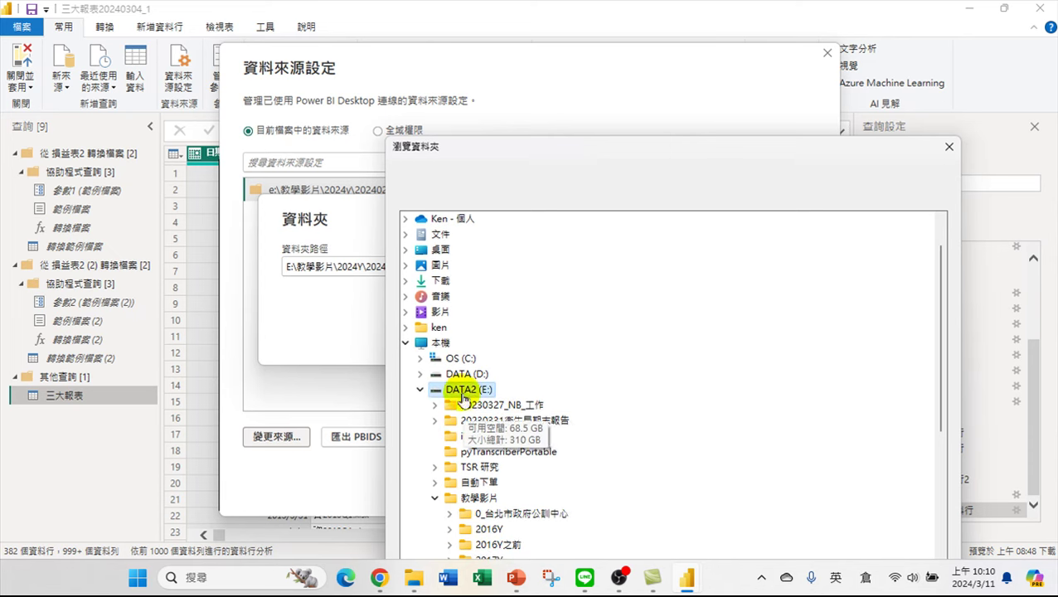
scroll(532, 481, down, 6)
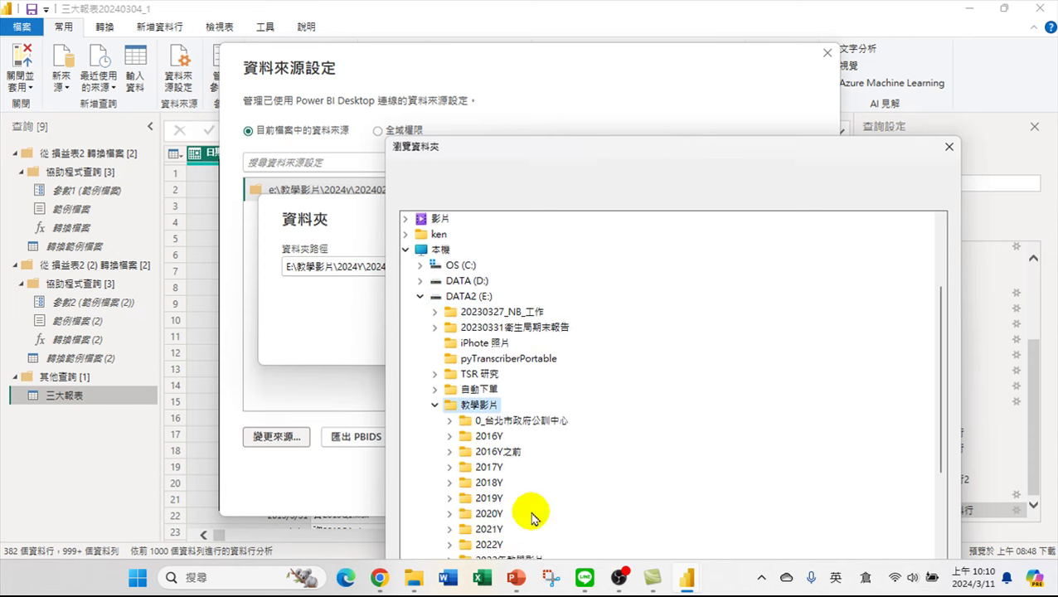
click(489, 404)
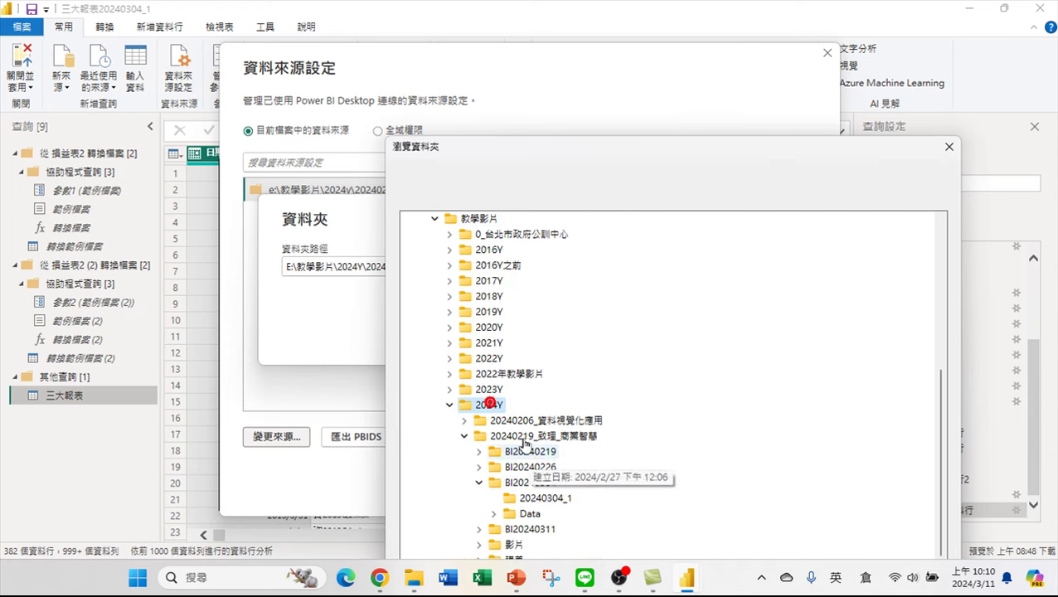
click(535, 484)
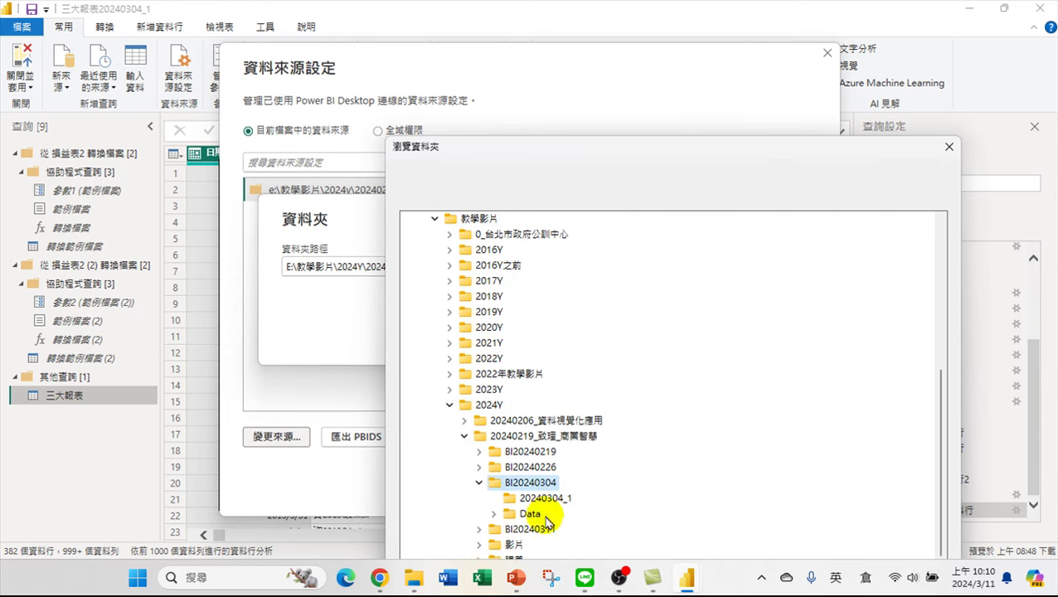
click(532, 514)
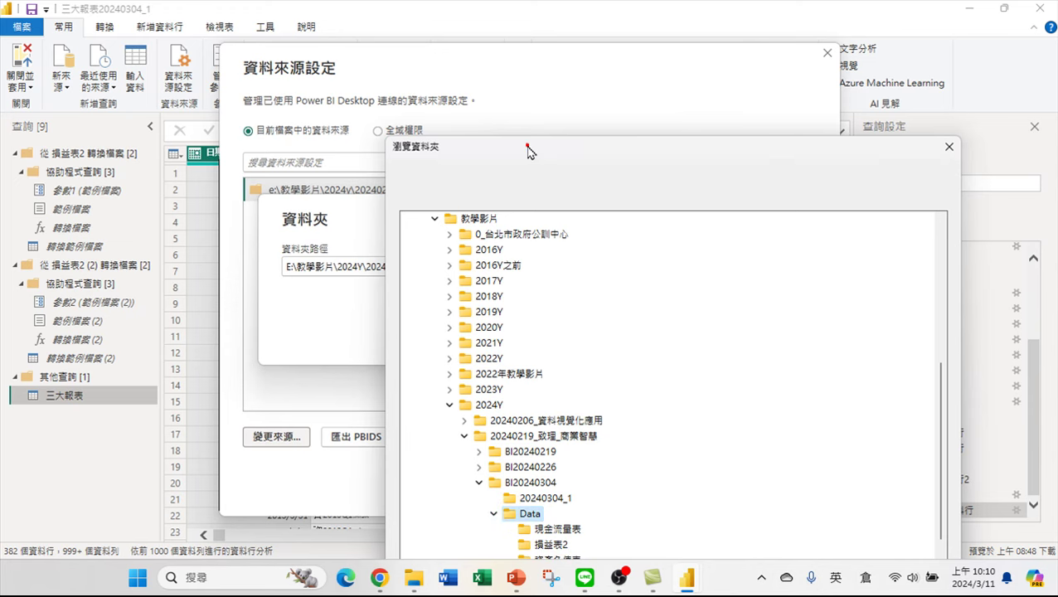
drag(529, 149, 506, 48)
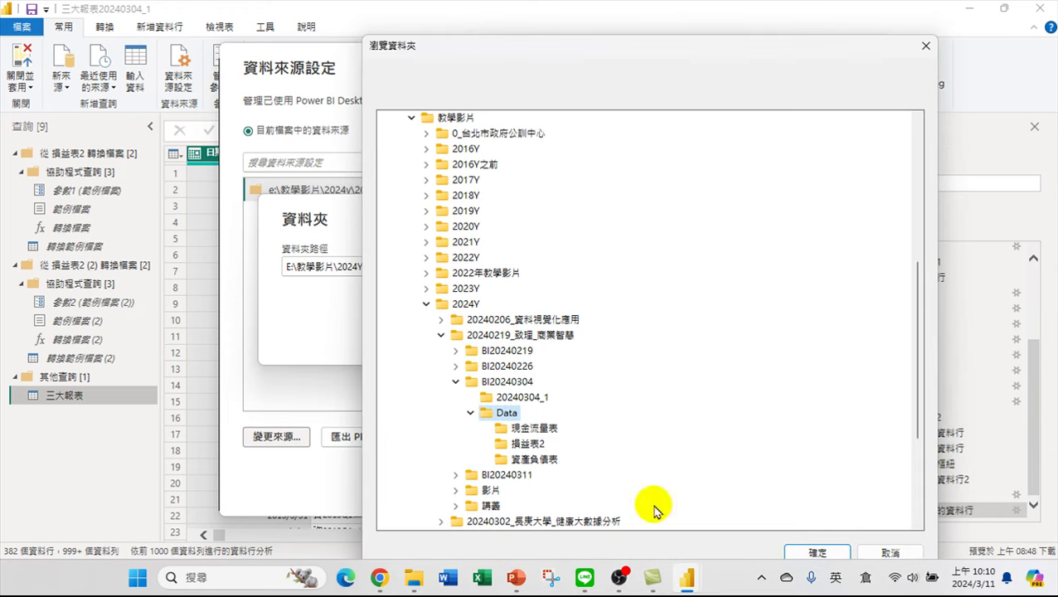
click(808, 552)
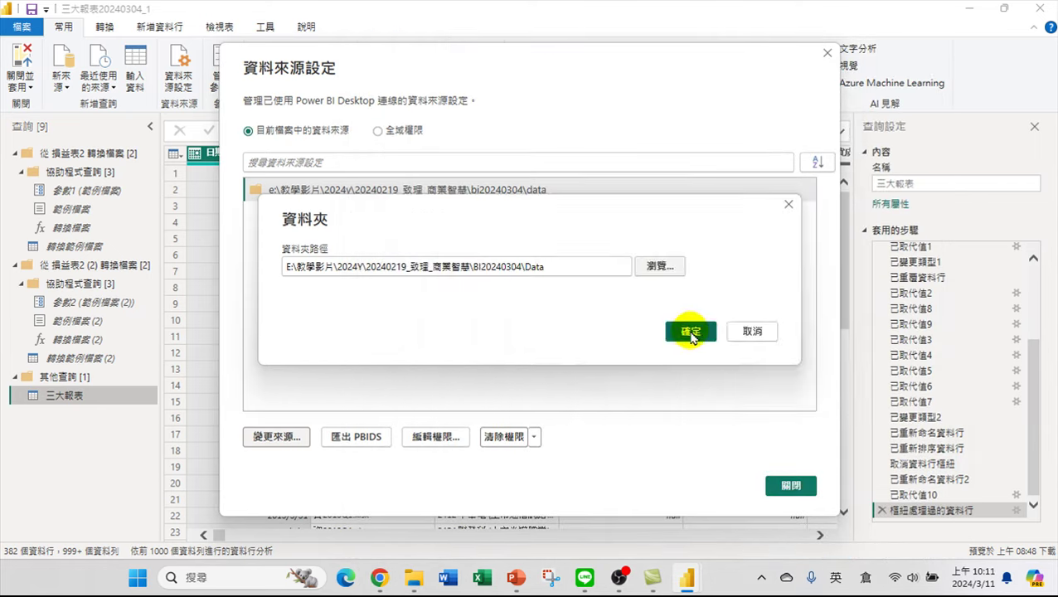
click(689, 332)
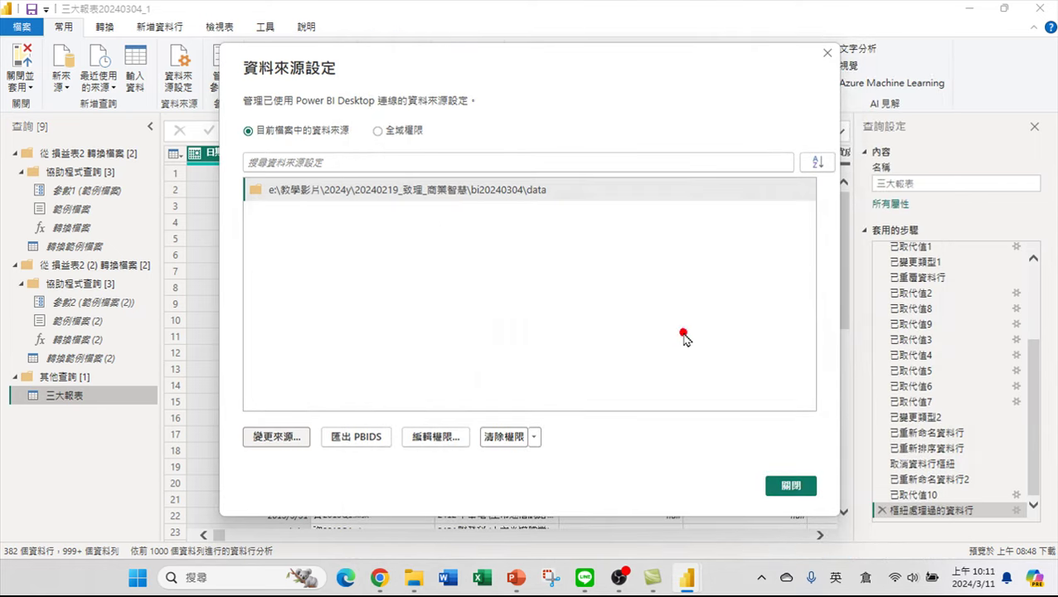
click(789, 487)
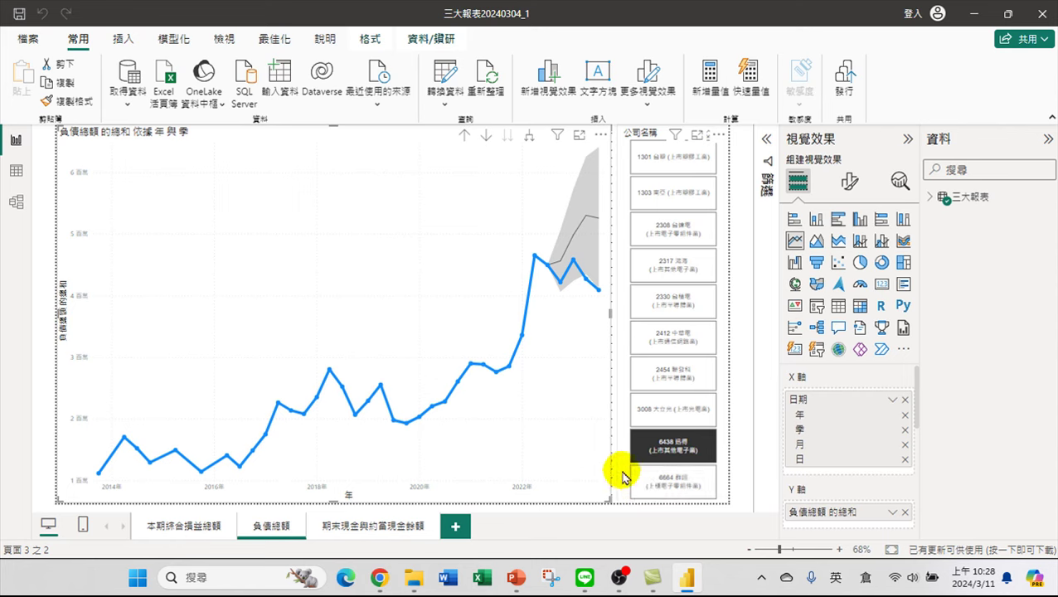
Reshape the 公司名稱 slicer into a horizontal strip across the top of the 負債總額 page and shrink the line chart to fit beneath it.
click(620, 361)
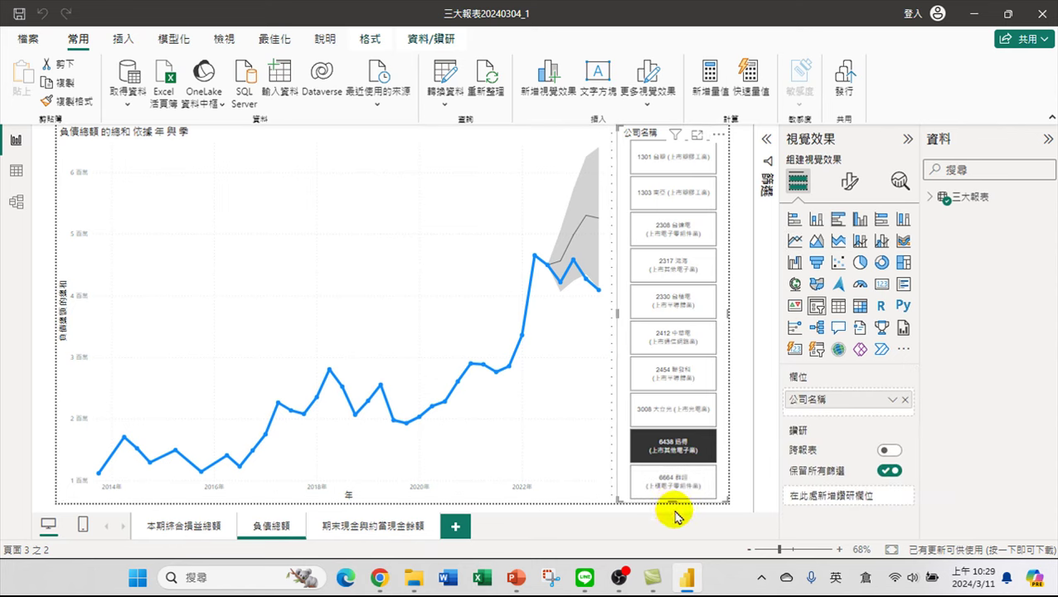
drag(670, 501, 668, 215)
drag(617, 176, 33, 158)
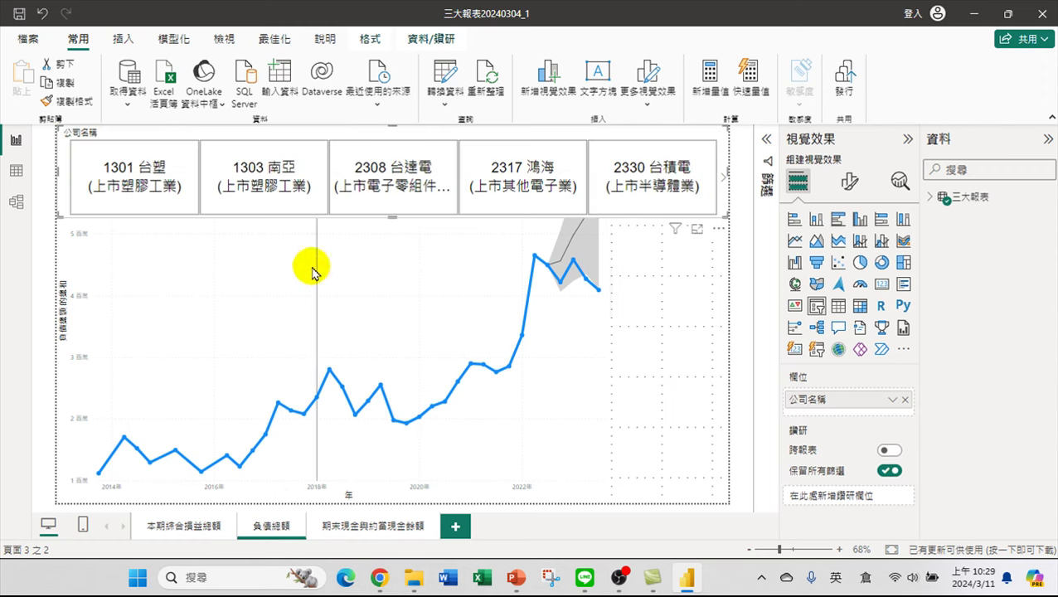
click(427, 297)
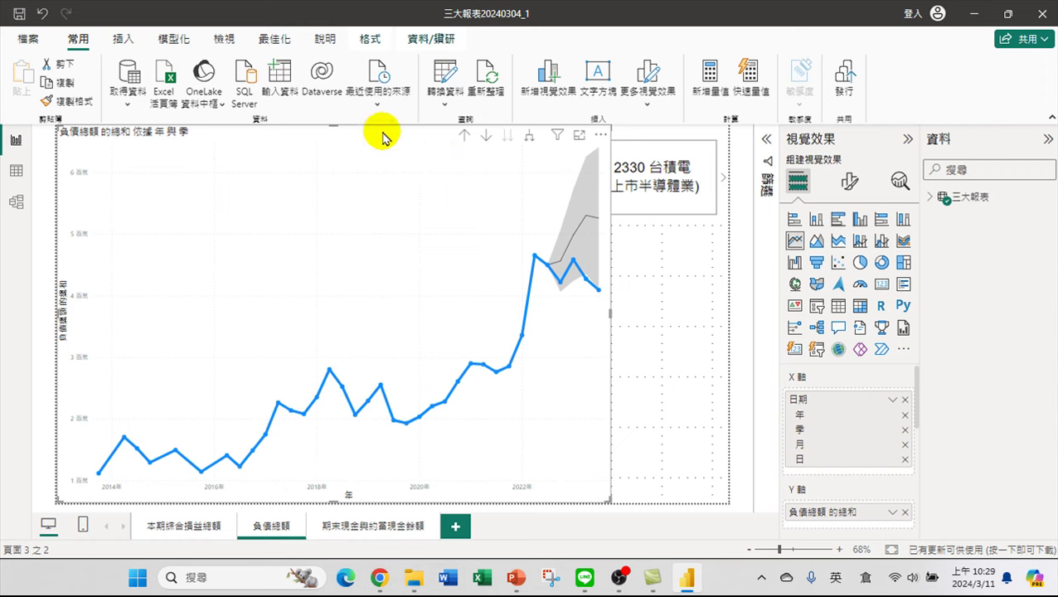
drag(332, 125, 284, 222)
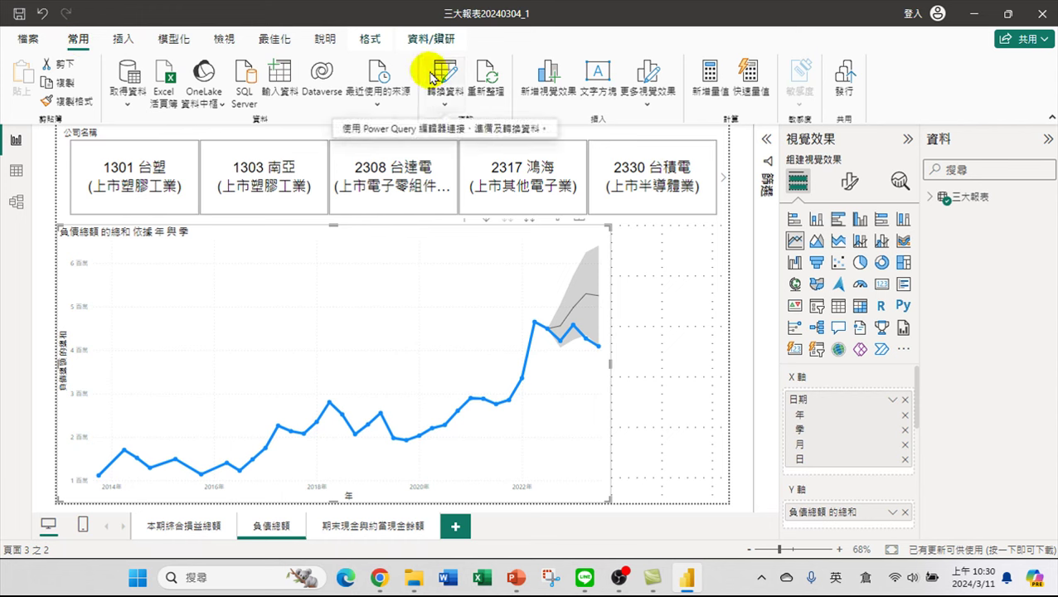
Open the report's data in the Power Query editor and duplicate the 公司名稱 column of the 三大報表 query.
click(439, 74)
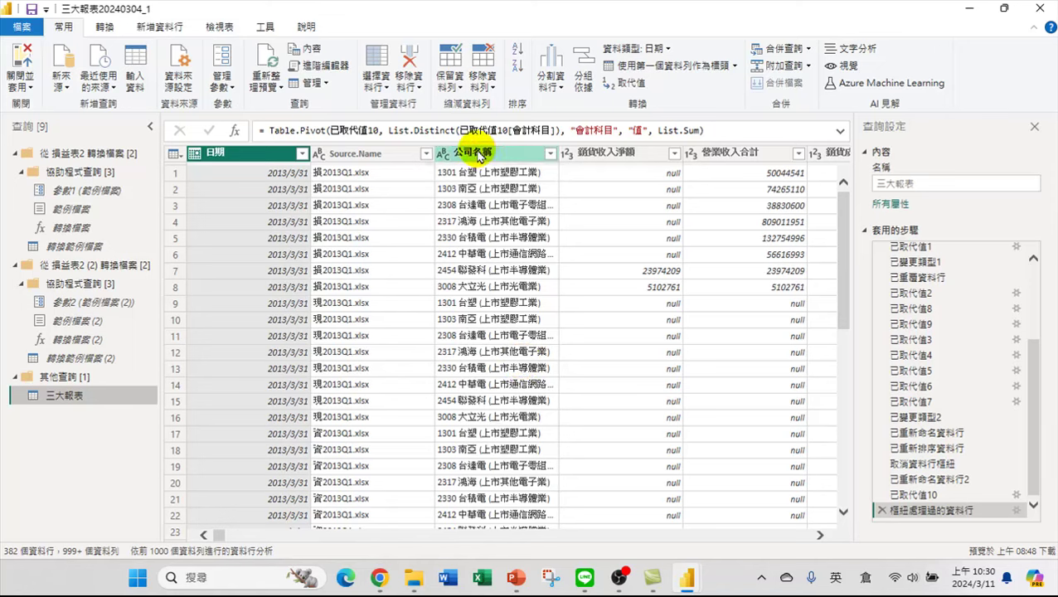
right_click(479, 154)
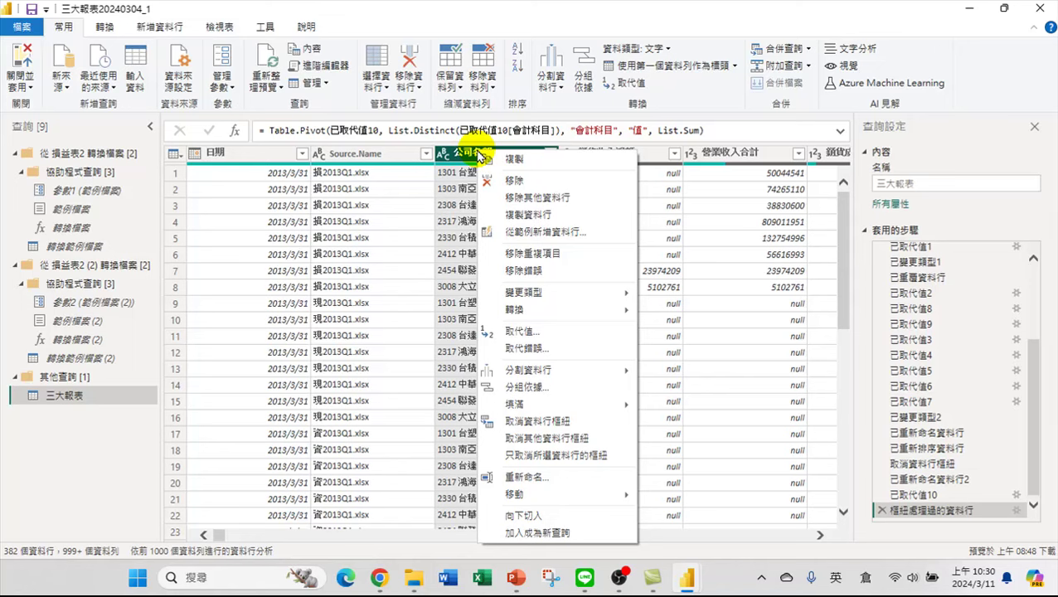
click(479, 156)
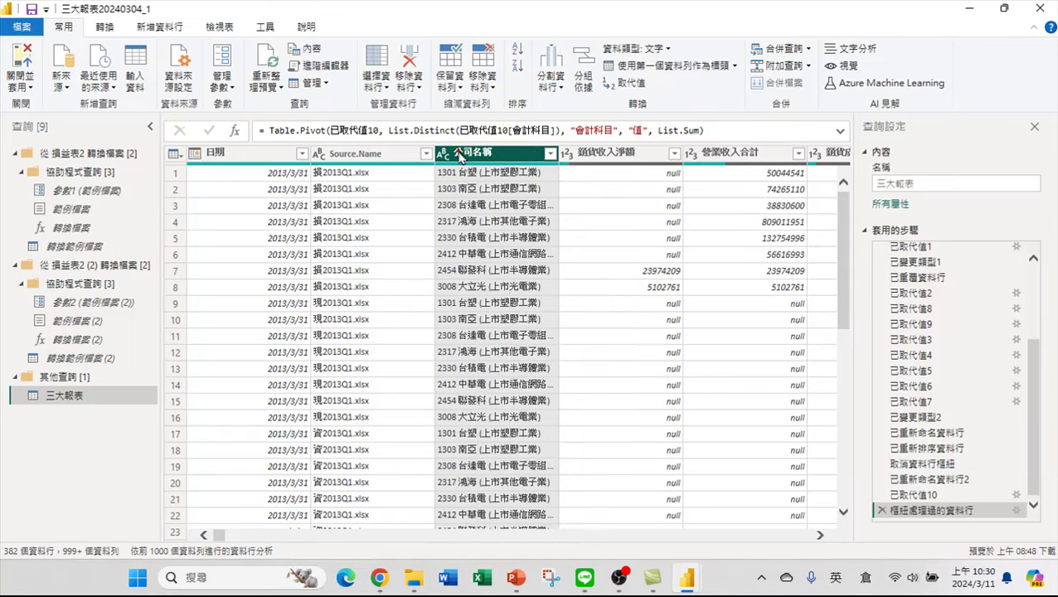
right_click(480, 156)
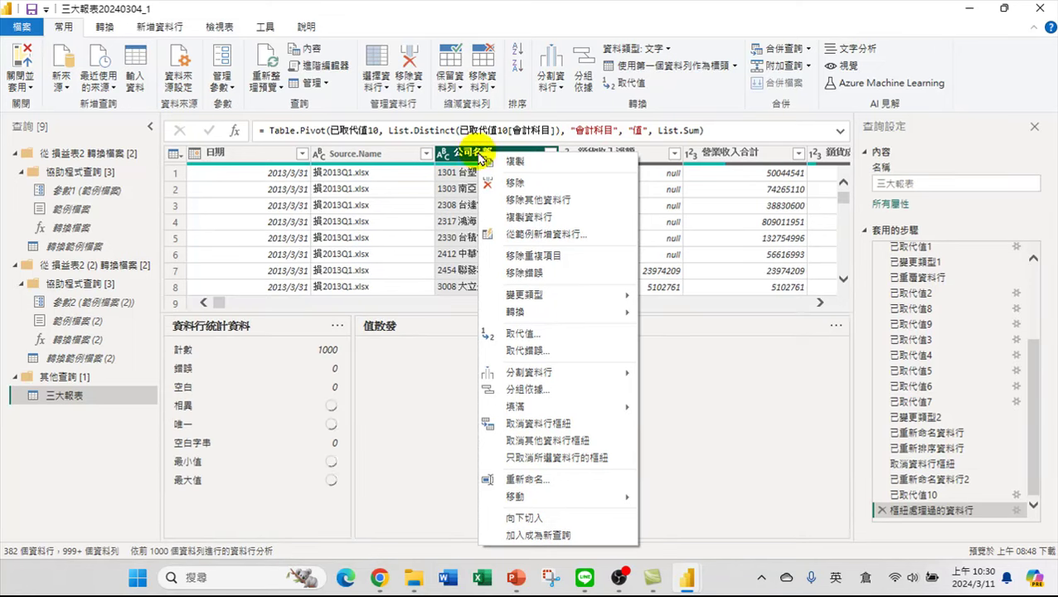
click(526, 218)
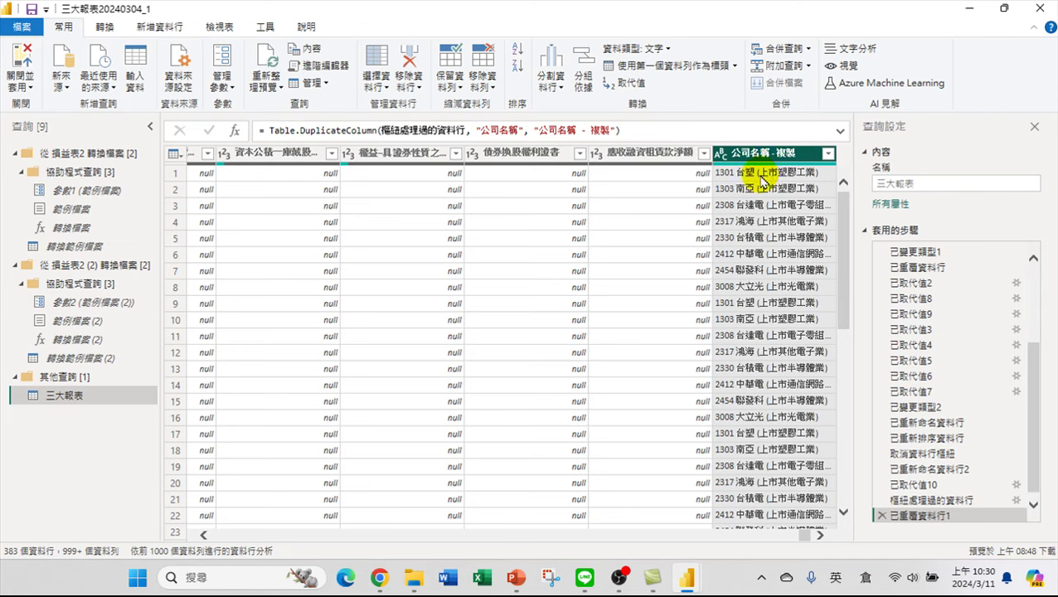
right_click(749, 154)
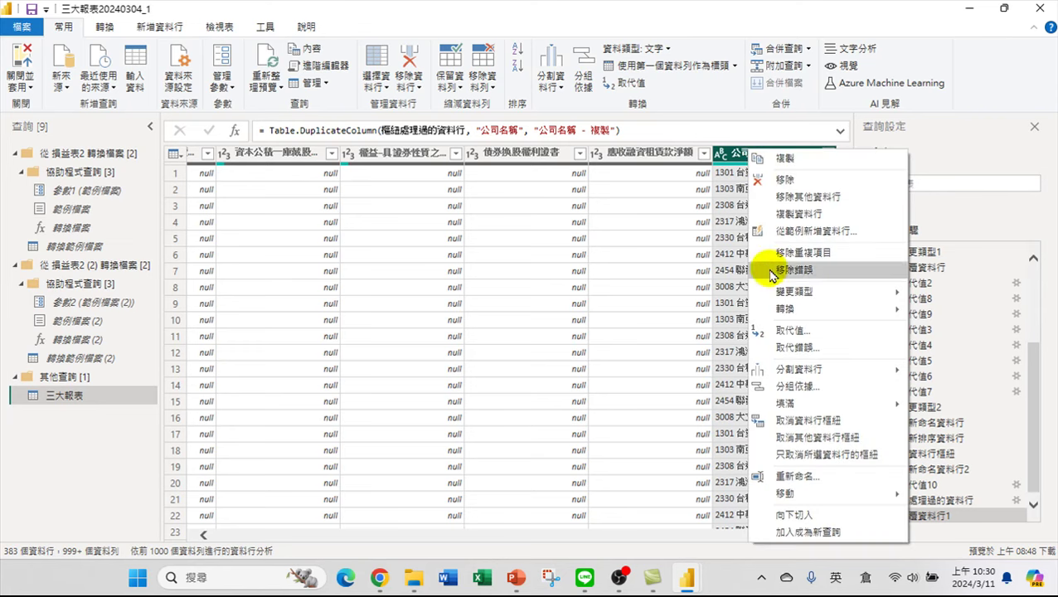
click(801, 335)
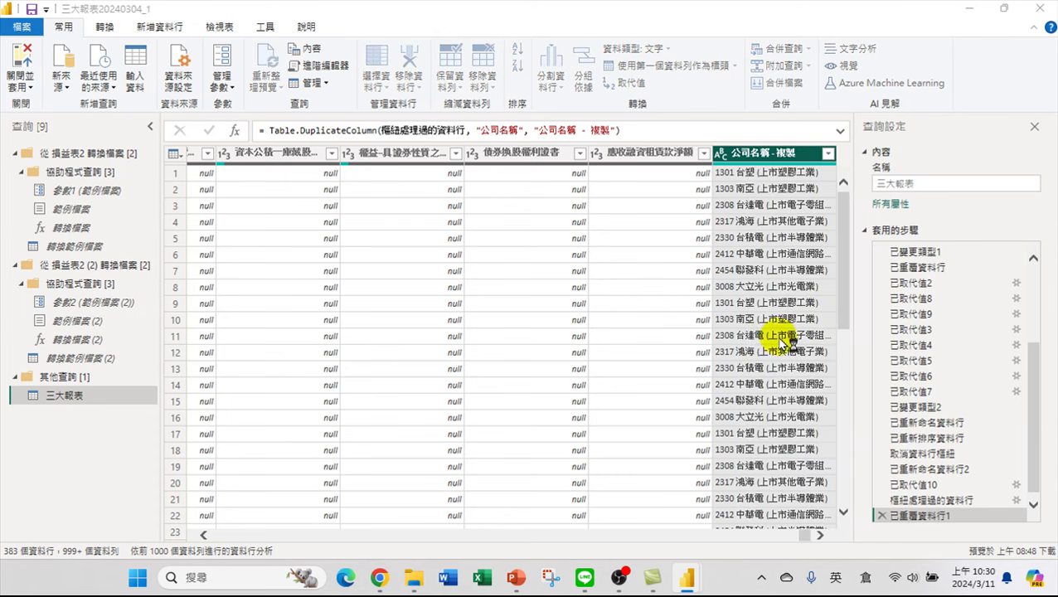
click(752, 363)
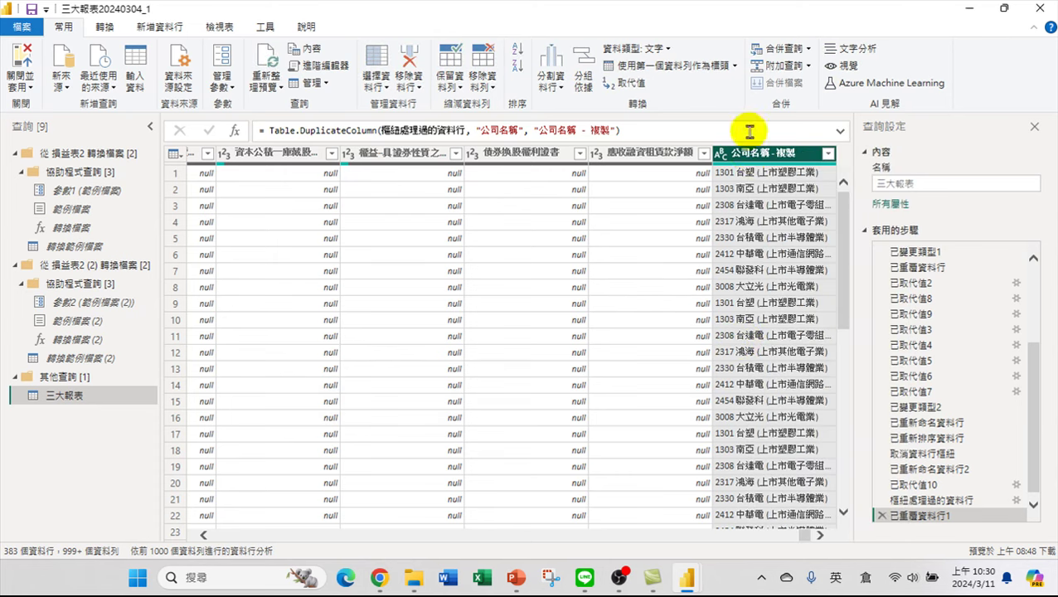
Split the duplicated 公司名稱 - 複製 column by the space delimiter at each occurrence.
right_click(755, 158)
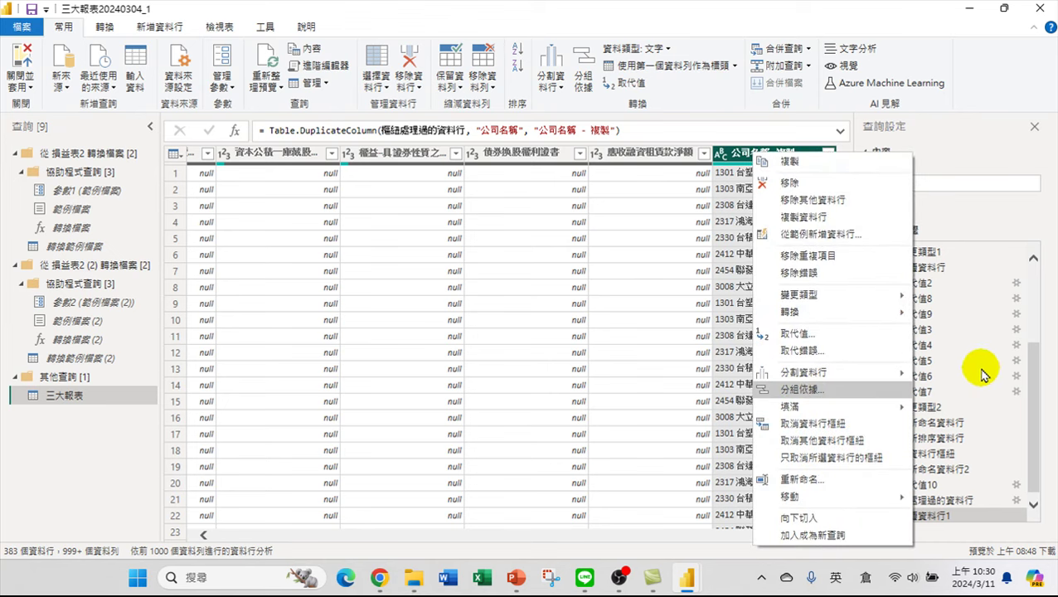
mouse_move(871, 373)
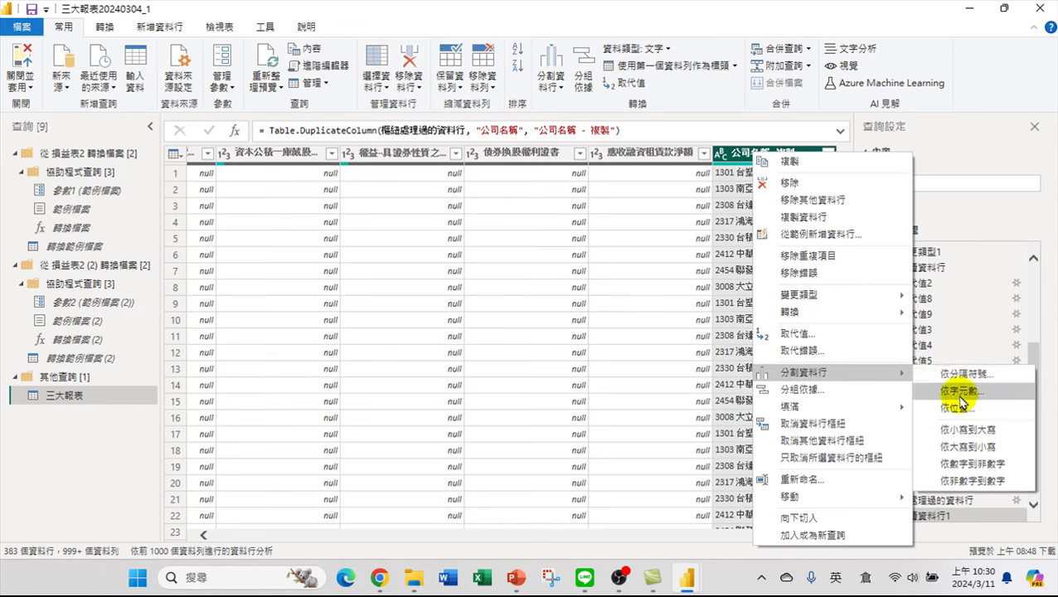
click(962, 375)
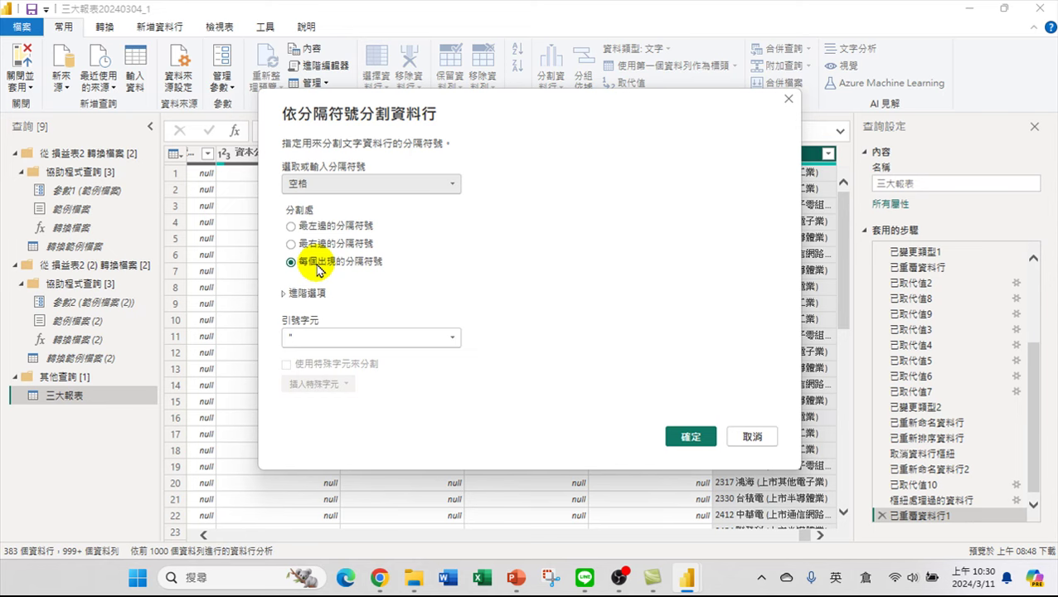
click(691, 436)
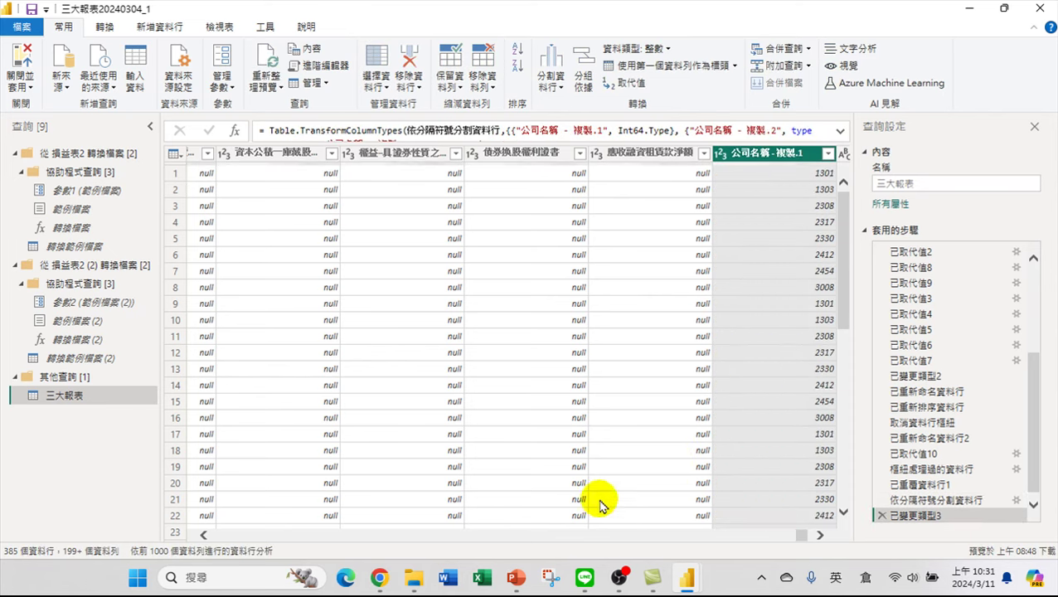
Rename the 公司名稱 - 複製.1 column holding the stock codes to 公司ID.
click(822, 536)
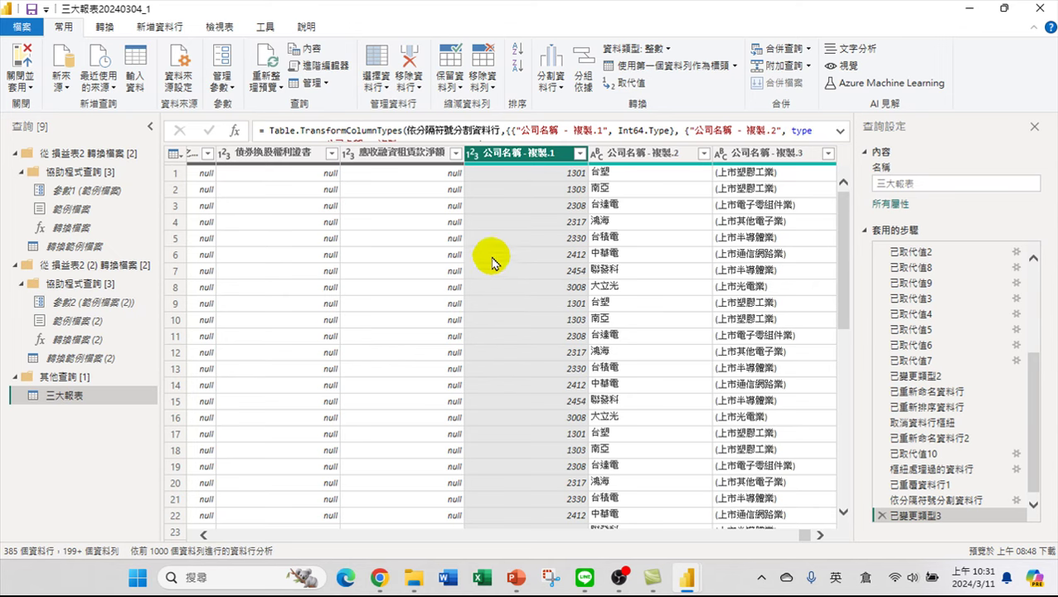
right_click(505, 150)
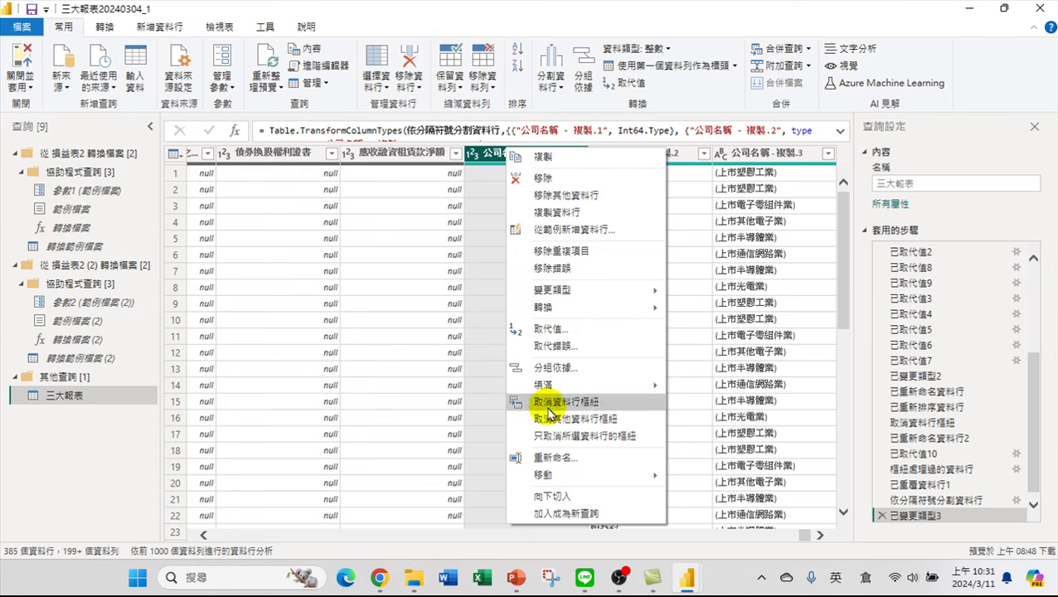
click(545, 458)
click(484, 154)
drag(502, 153, 618, 178)
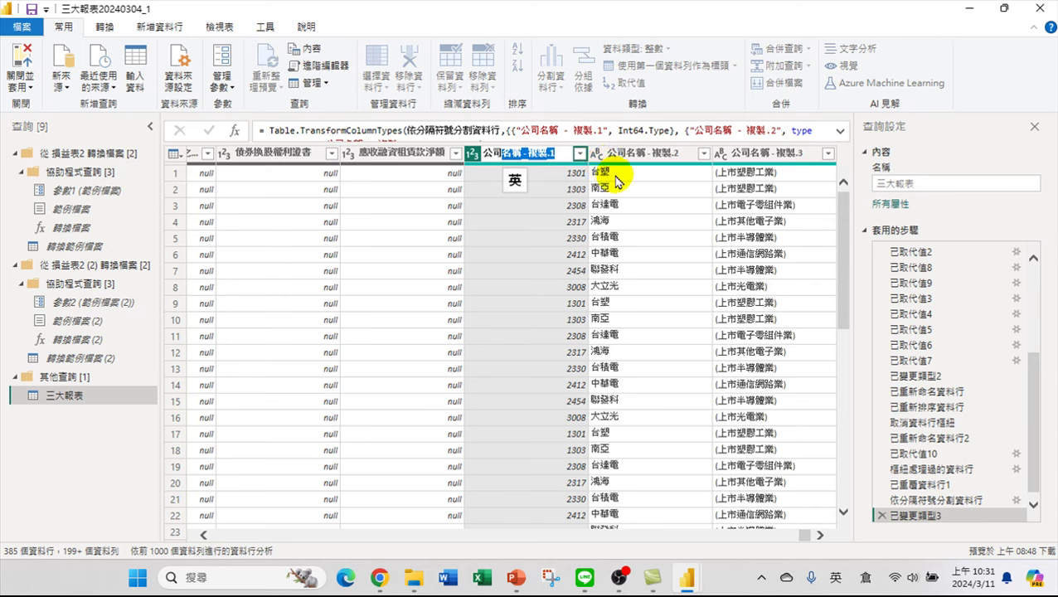
key(BackSpace)
text(ID)
key(Return)
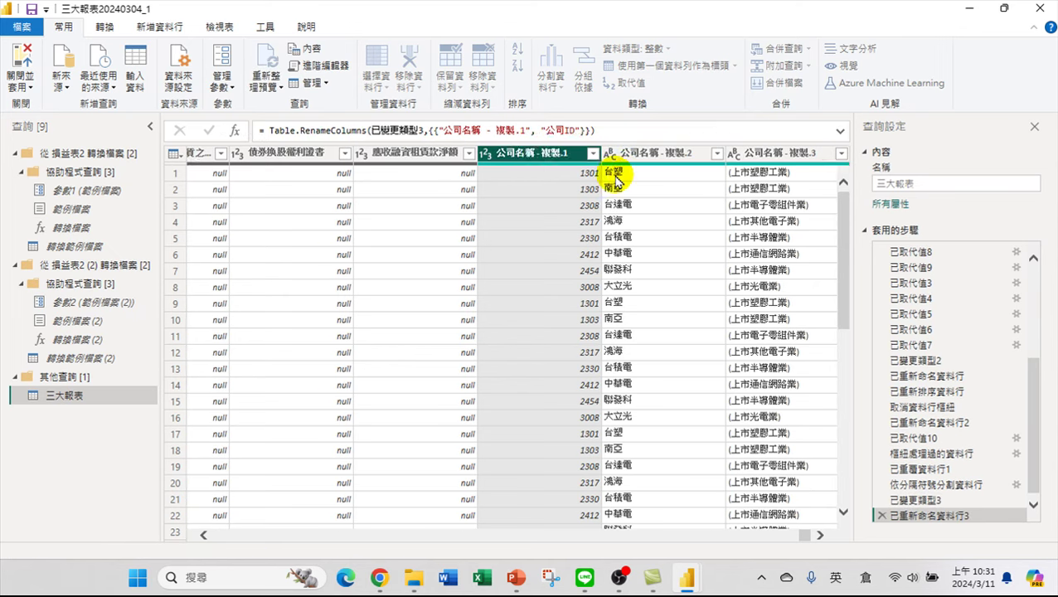
Rename the 公司名稱 - 複製.2 column to 公司名 and remove the 公司名稱 - 複製.3 column.
click(669, 153)
right_click(668, 153)
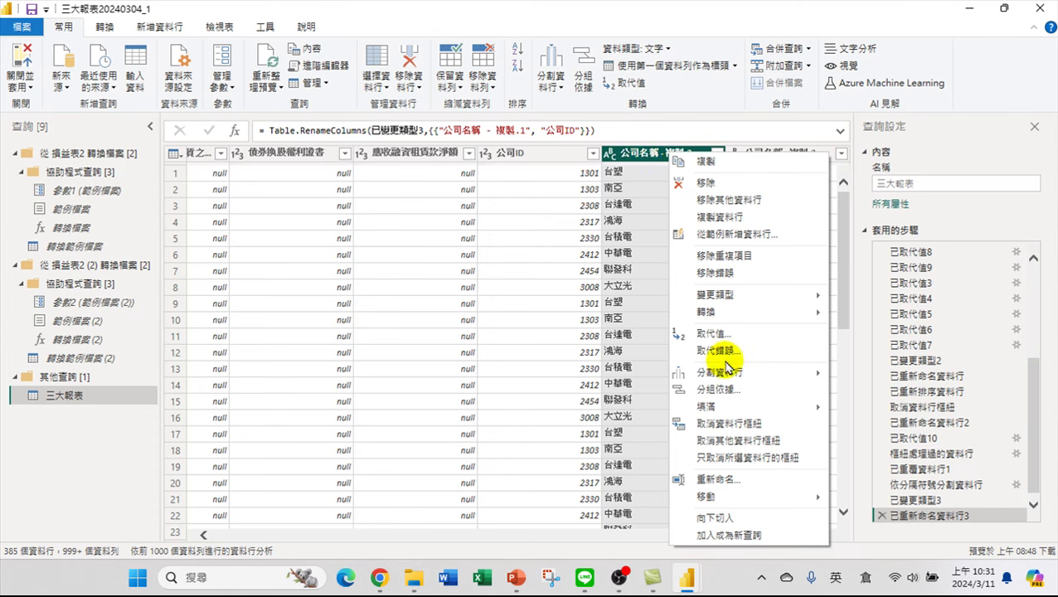
click(724, 481)
key(Return)
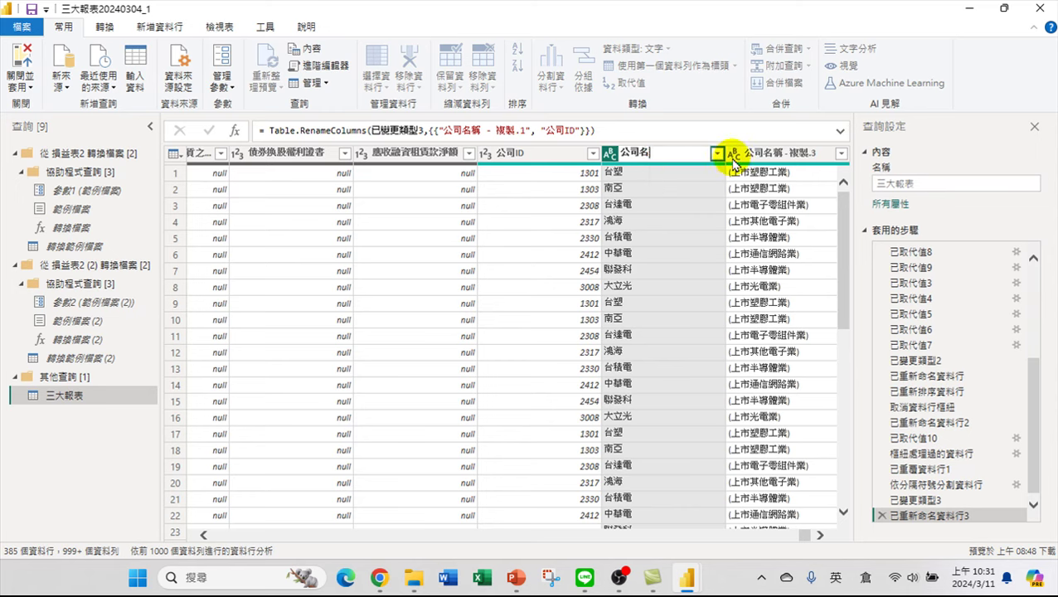
text(公司名)
key(Return)
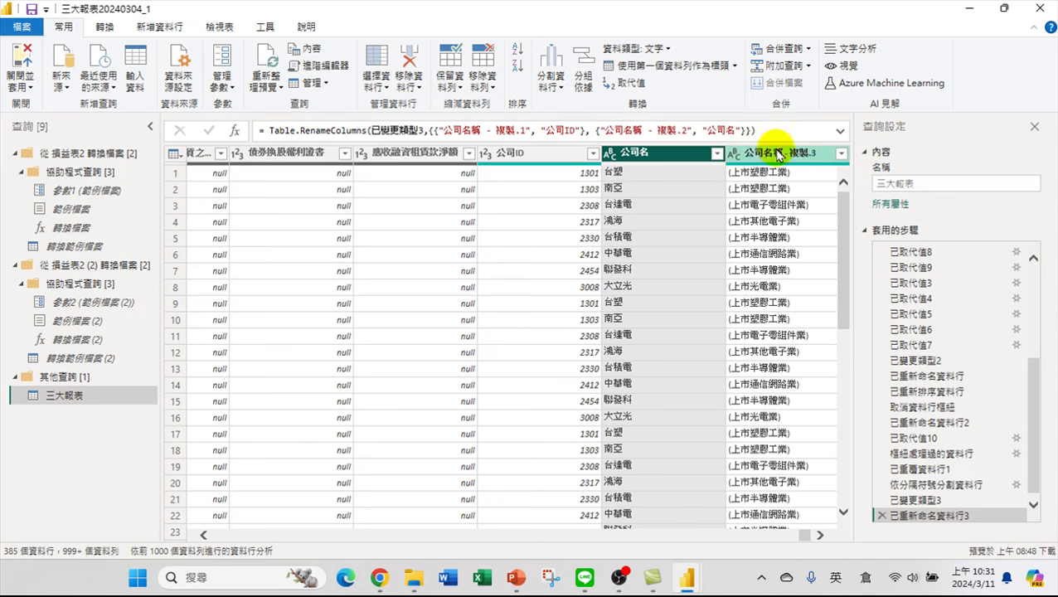
right_click(769, 163)
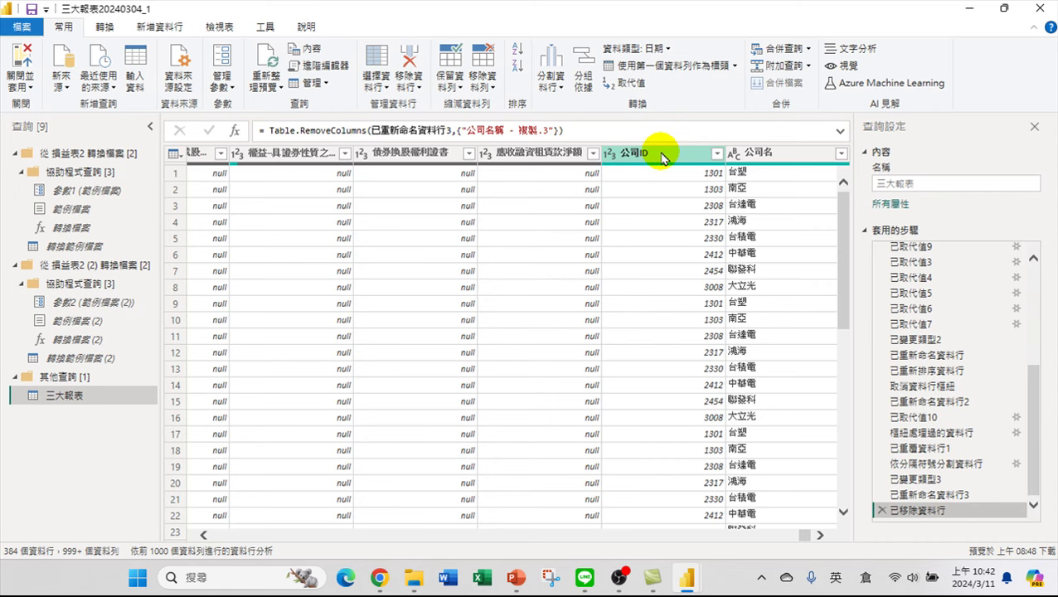
Change the 公司ID column's data type to text (文字) and apply the query changes to the report.
click(611, 156)
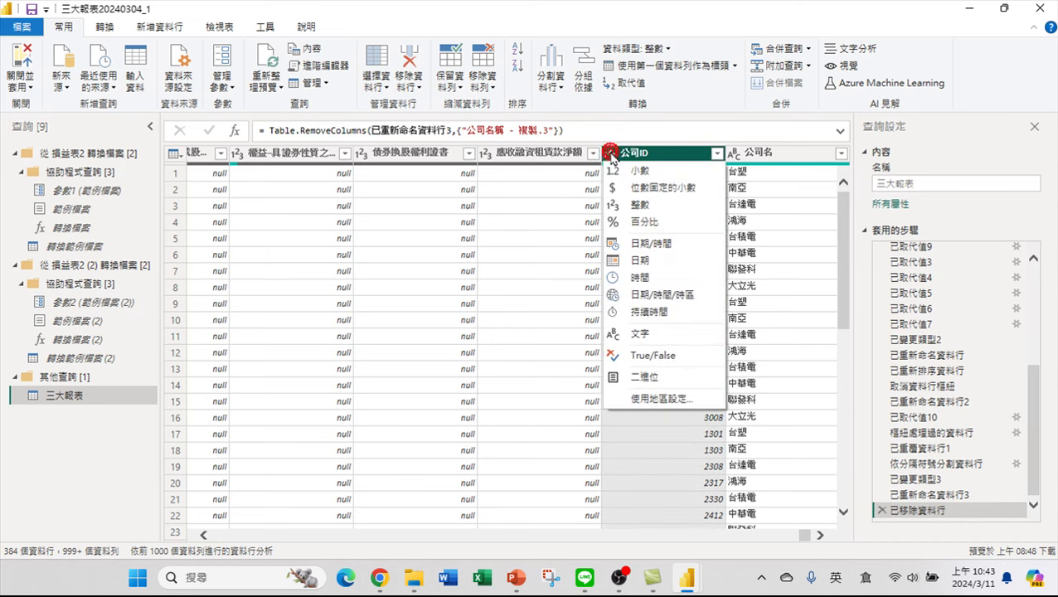
click(652, 336)
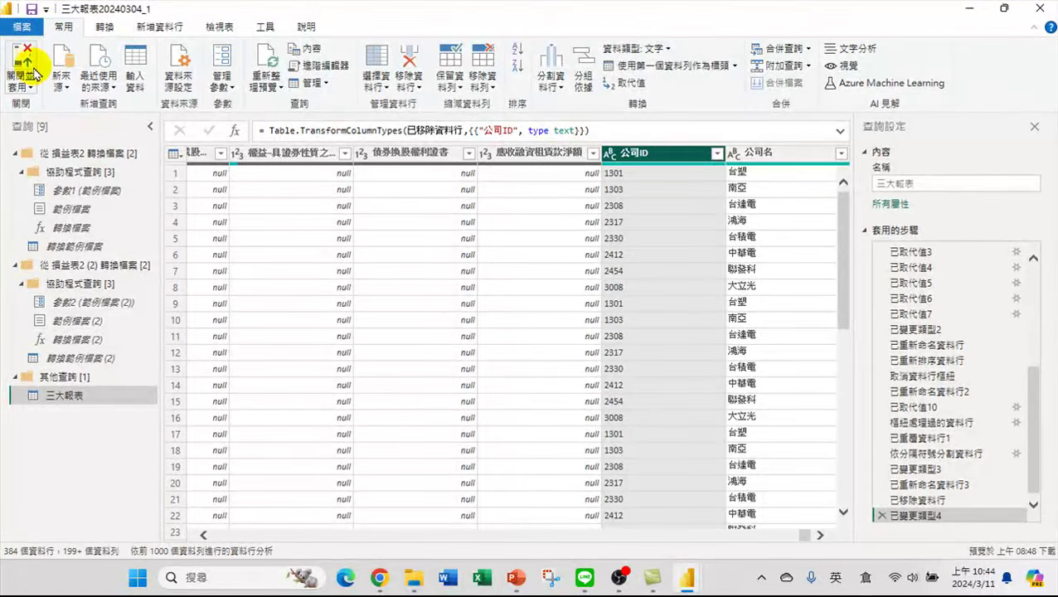
click(21, 56)
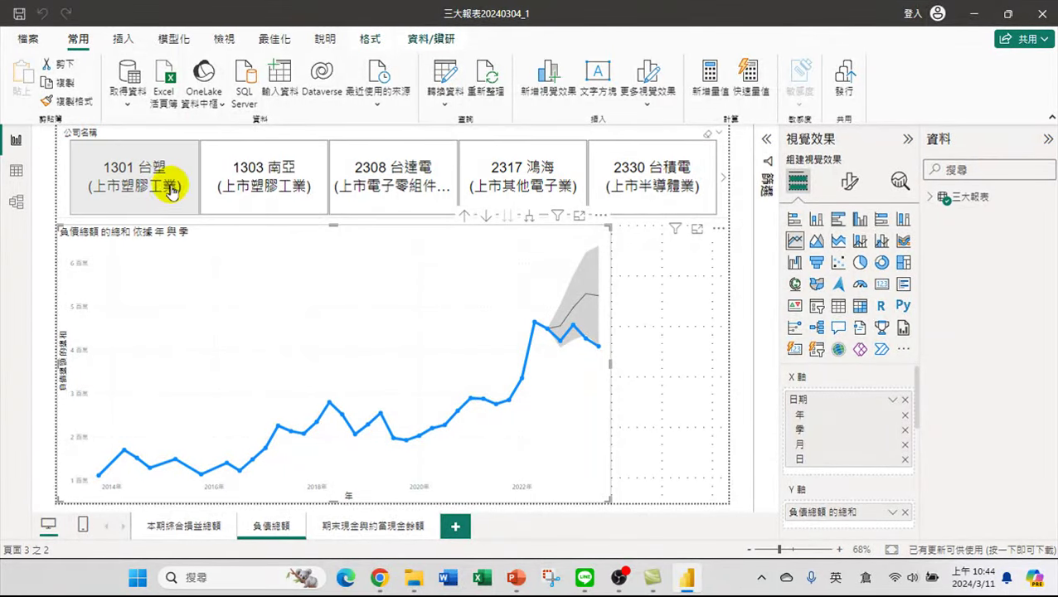
Reduce the height of the company slicer on the 負債總額 page and replace its 公司名稱 field with 公司名 from 三大報表.
drag(83, 135, 37, 189)
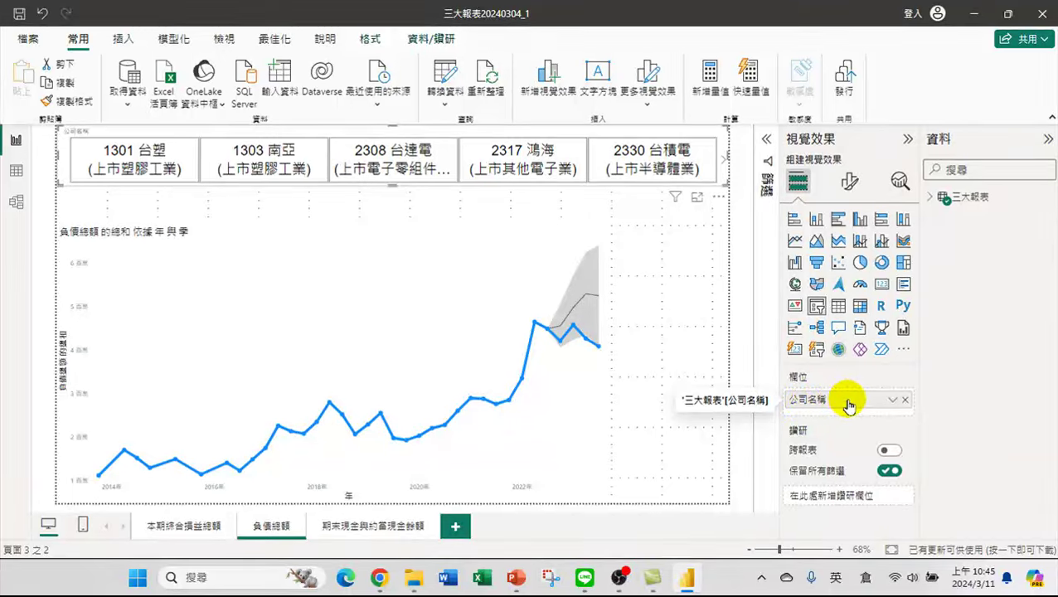
click(905, 402)
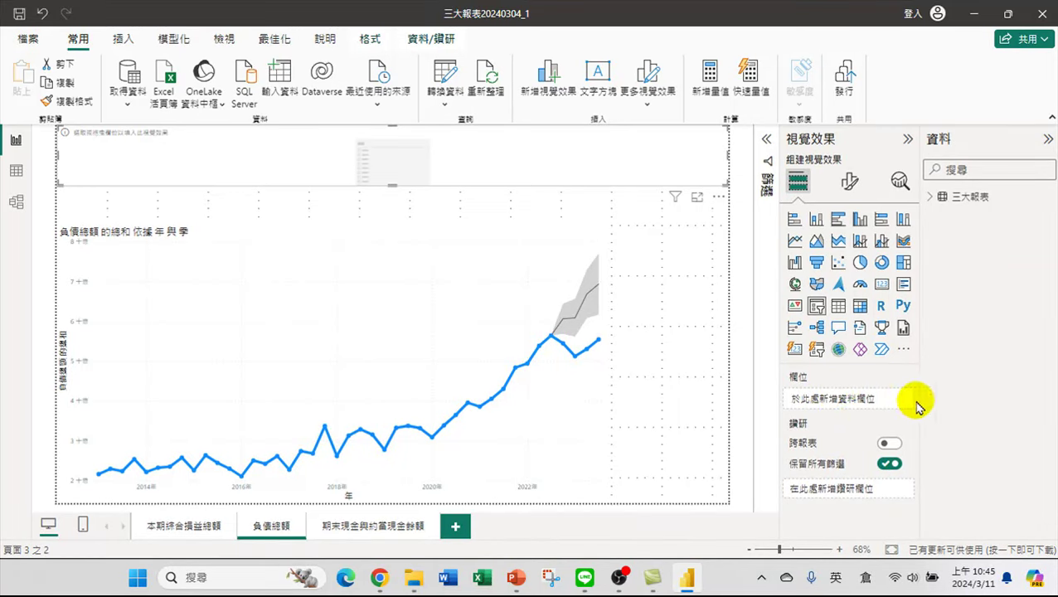
click(931, 198)
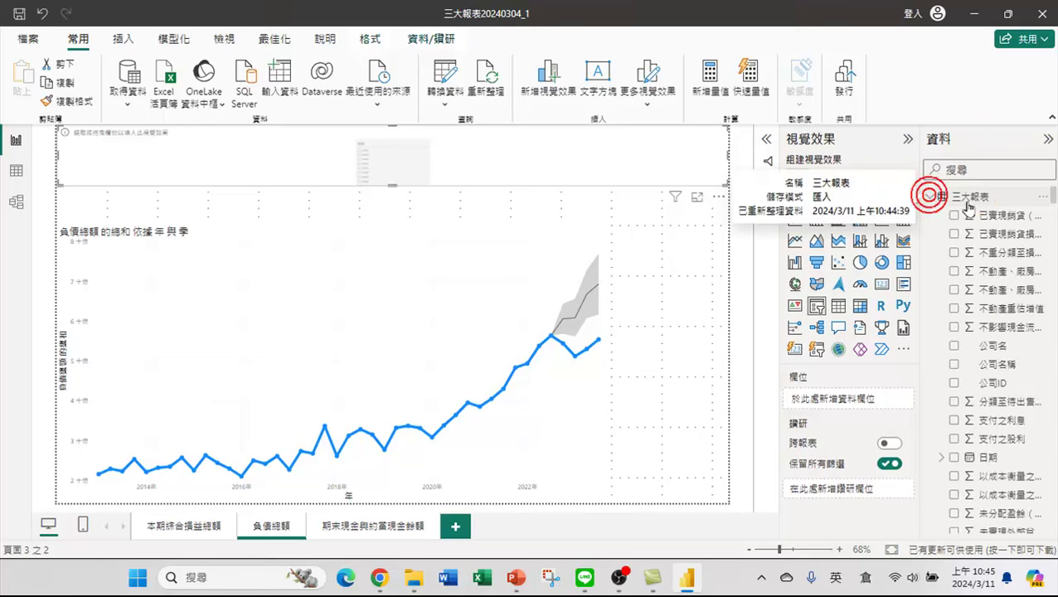
click(955, 347)
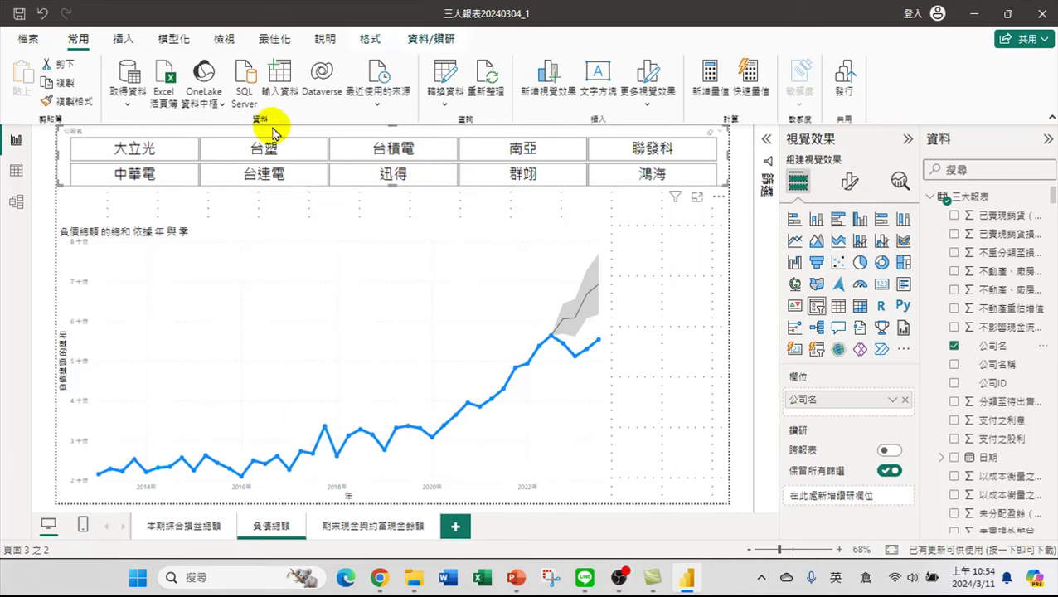
Set the font size of the 公司名 slicer's values to 21.
click(851, 184)
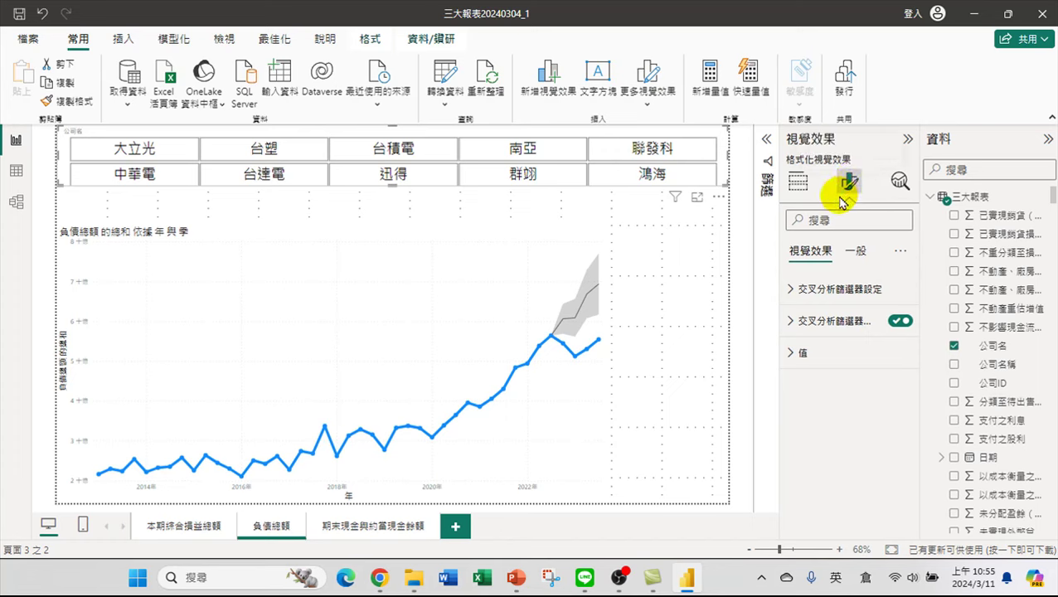
click(794, 290)
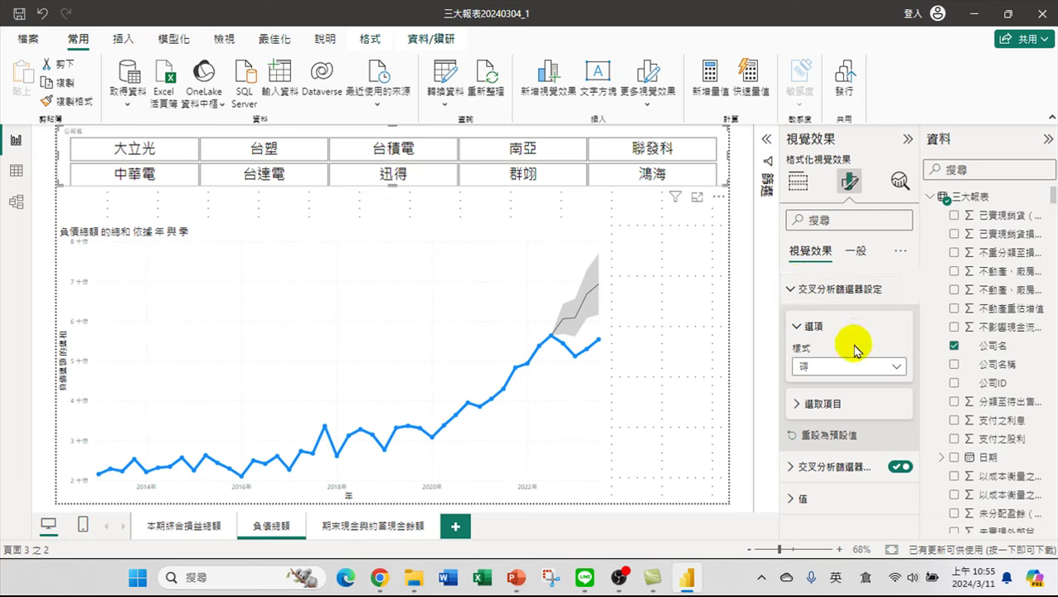
click(796, 500)
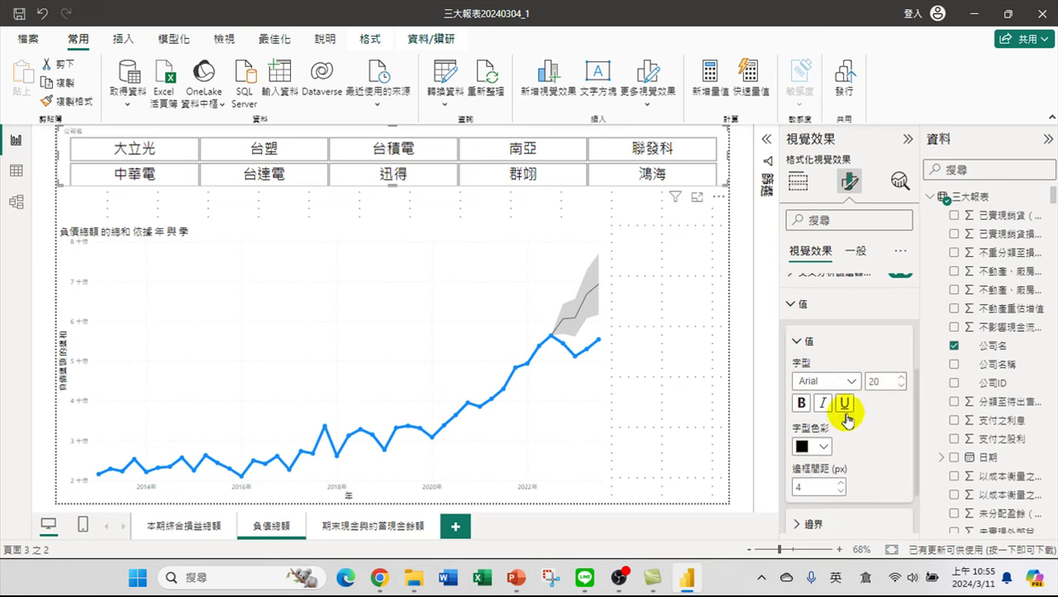
click(904, 378)
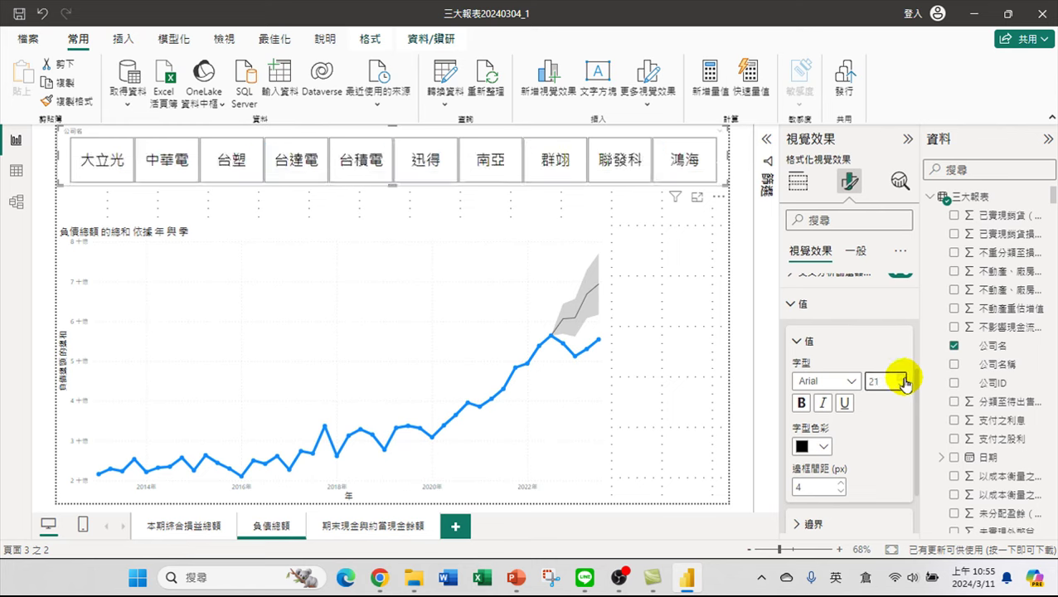